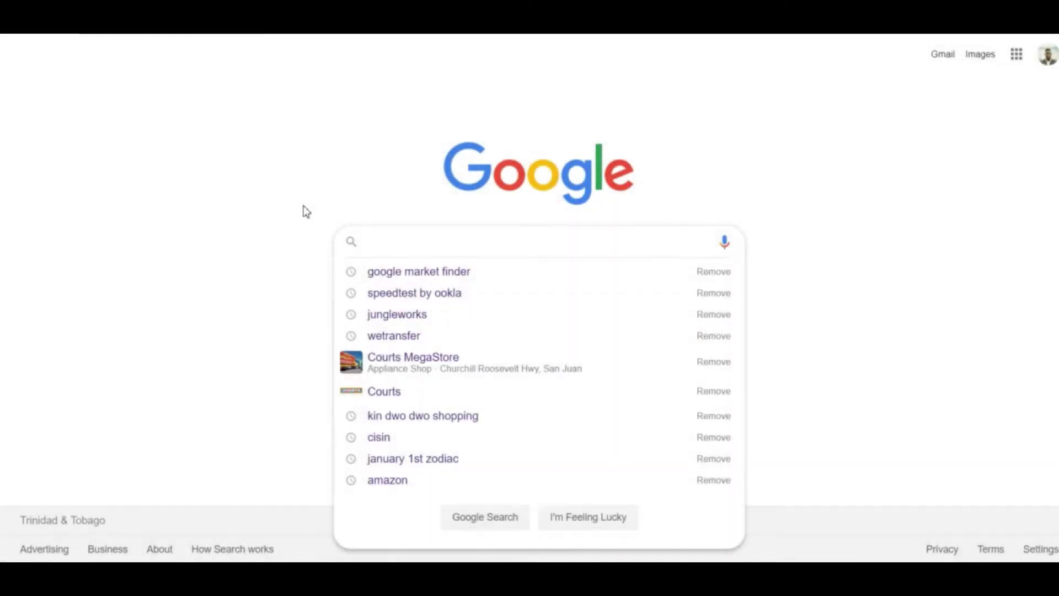
Rerun the earlier 'google market finder' search and open the Market Finder by Google result
{"action": "left_click", "coordinate": [307, 212]}
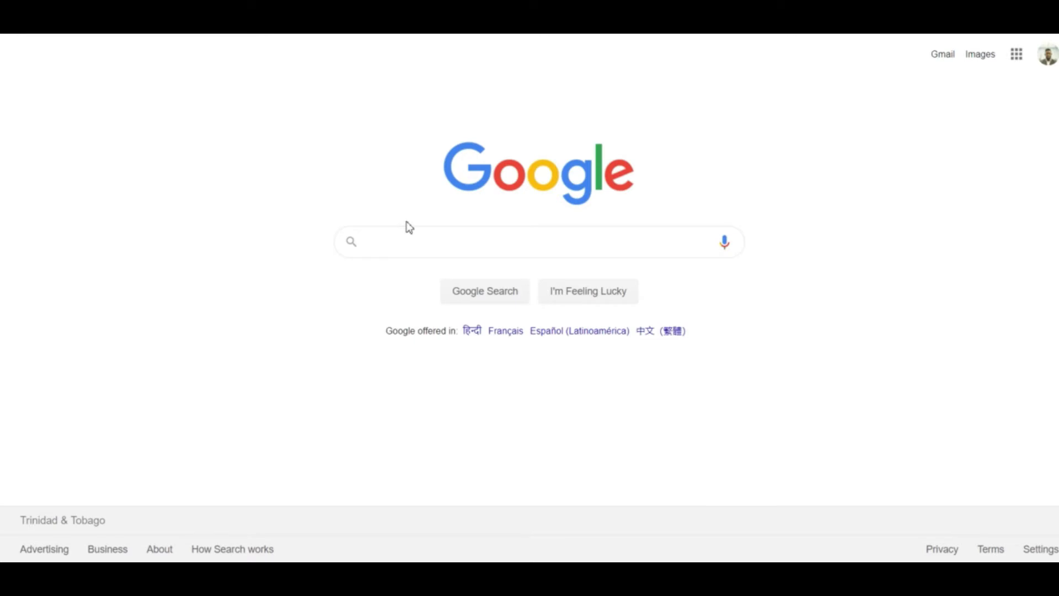
{"action": "left_click", "coordinate": [428, 244]}
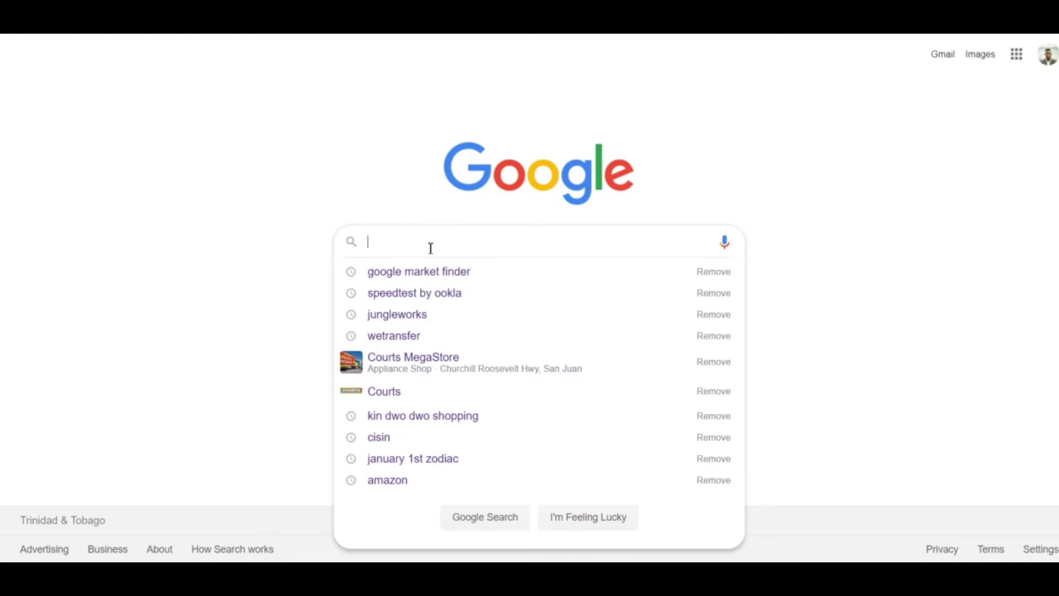
{"action": "left_click", "coordinate": [429, 271]}
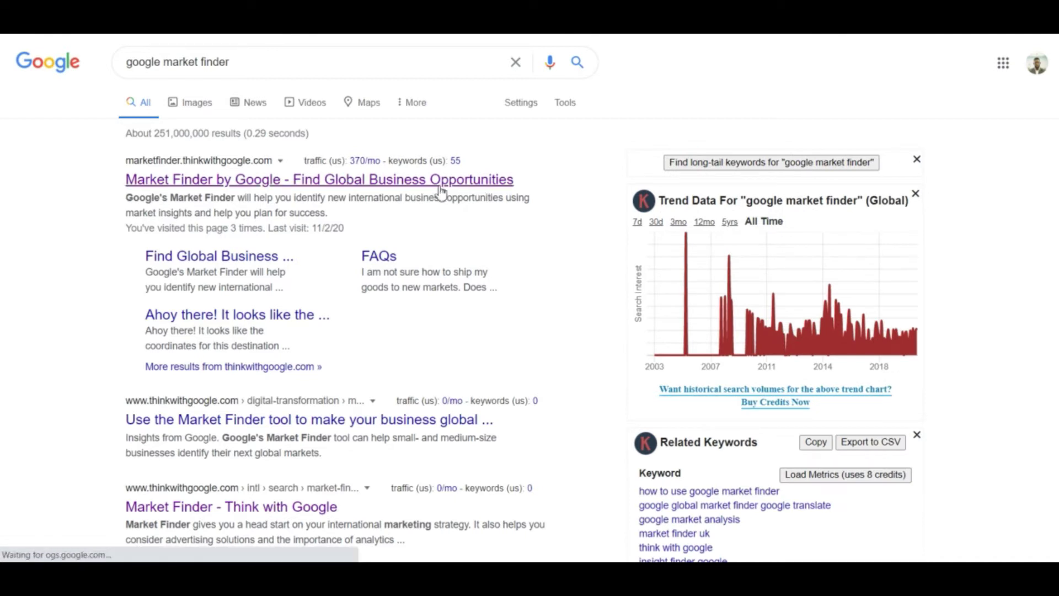
{"action": "left_click", "coordinate": [390, 182]}
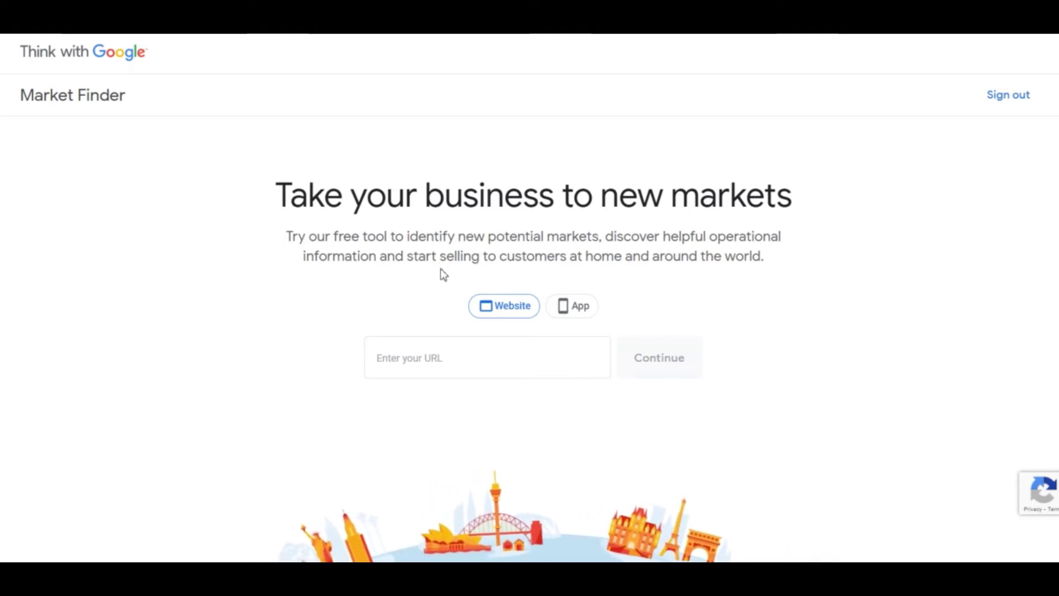
Enter the shopcourts.com Trinidad and Tobago URL, accept the privacy terms and continue
{"action": "left_click", "coordinate": [427, 357]}
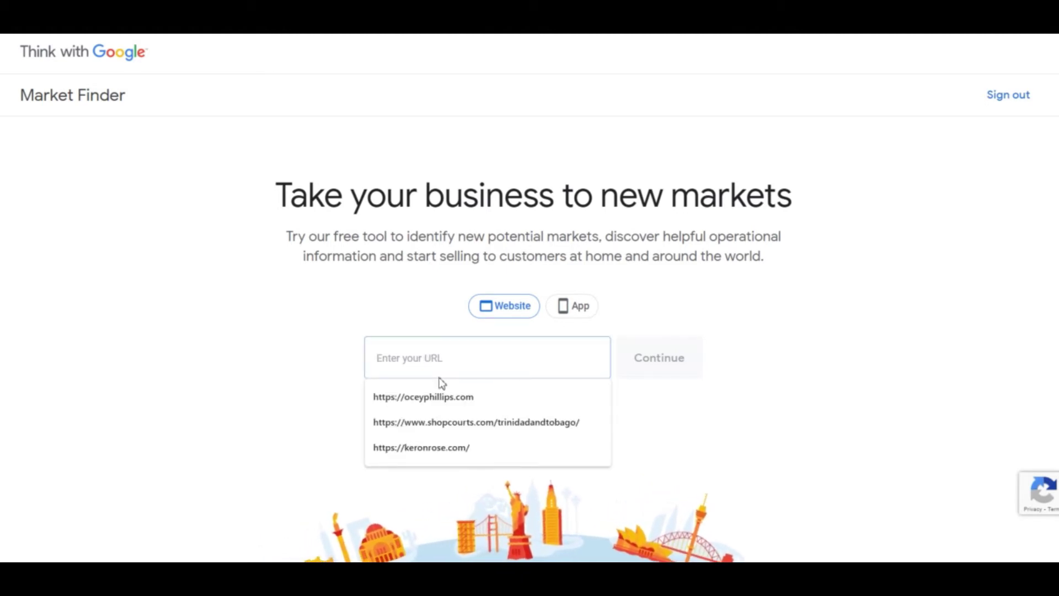
{"action": "left_click", "coordinate": [444, 421]}
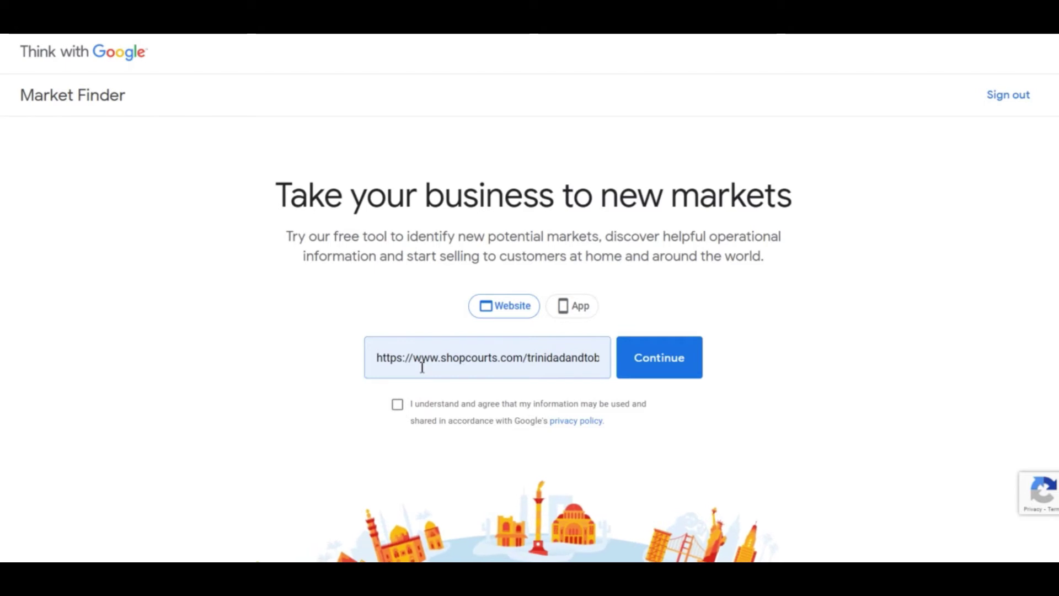
{"action": "left_click", "coordinate": [398, 406]}
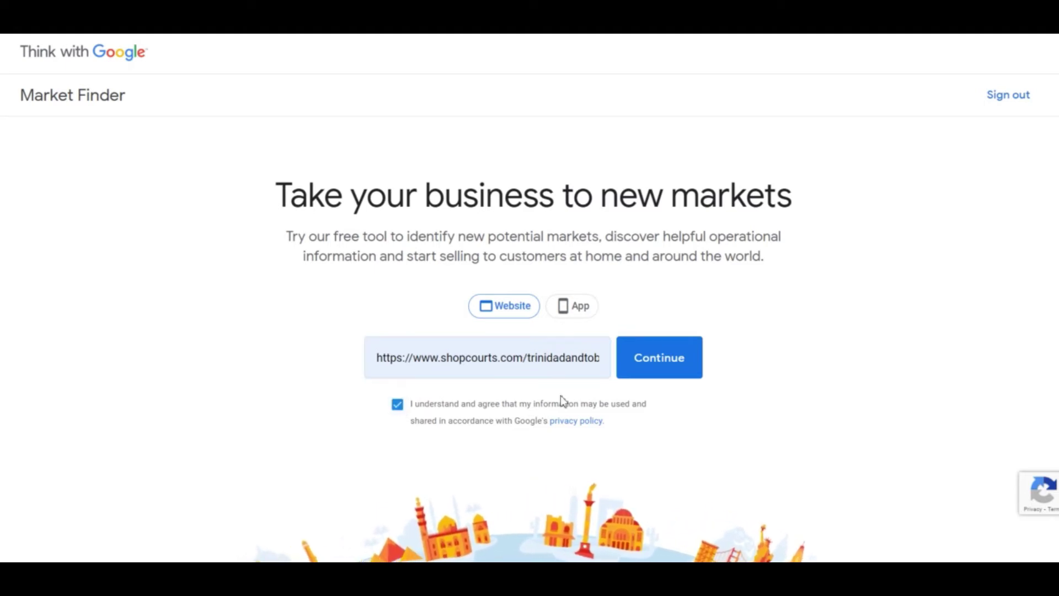
{"action": "left_click", "coordinate": [657, 360]}
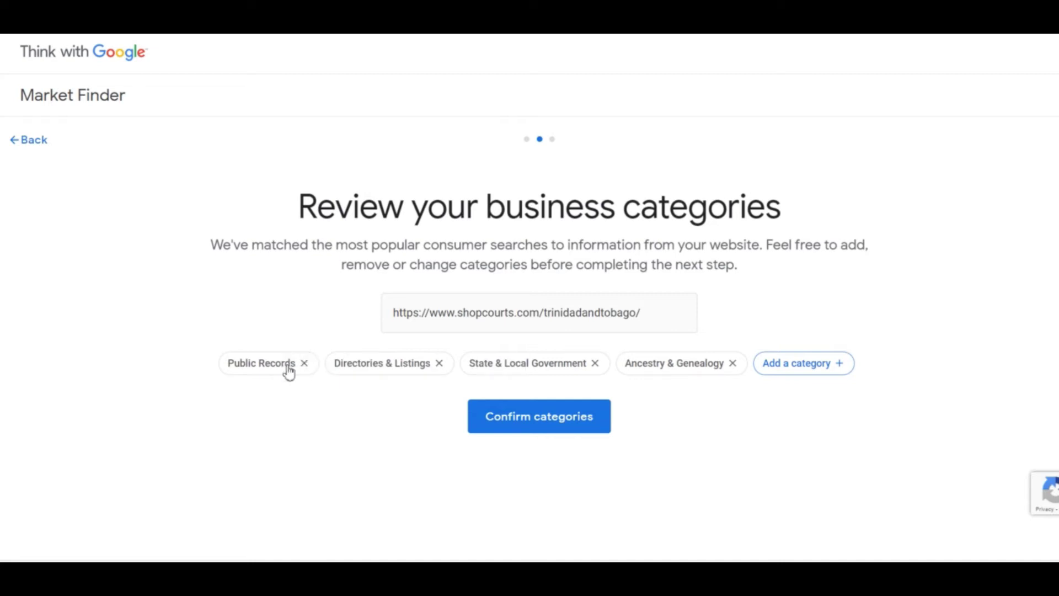
Remove Public Records, Directories & Listings, State & Local Government and Ancestry & Genealogy, then open Add a category
{"action": "left_click", "coordinate": [305, 368]}
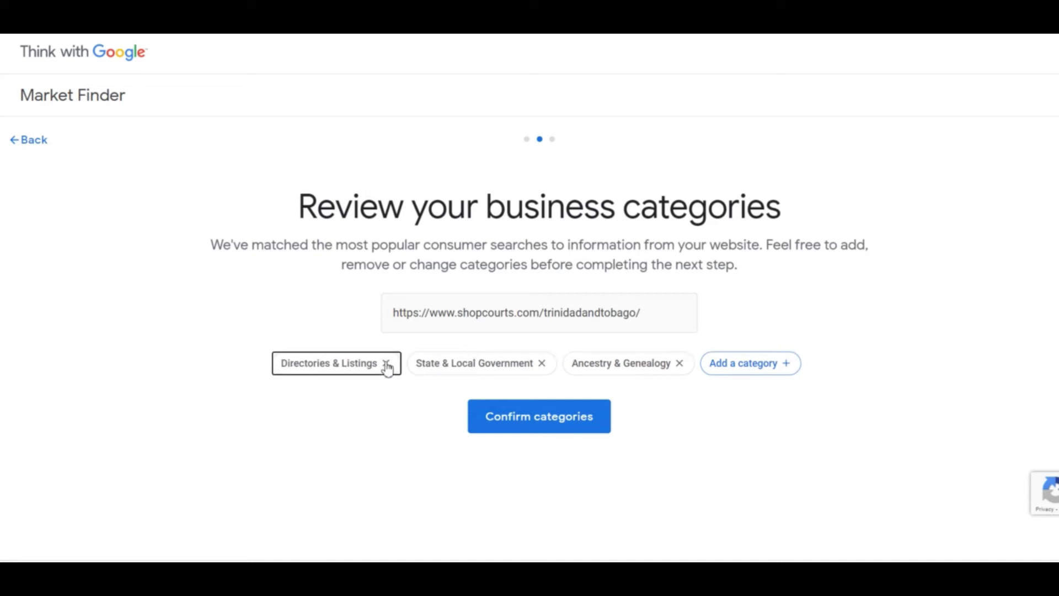
{"action": "left_click", "coordinate": [385, 363]}
{"action": "left_click", "coordinate": [474, 365]}
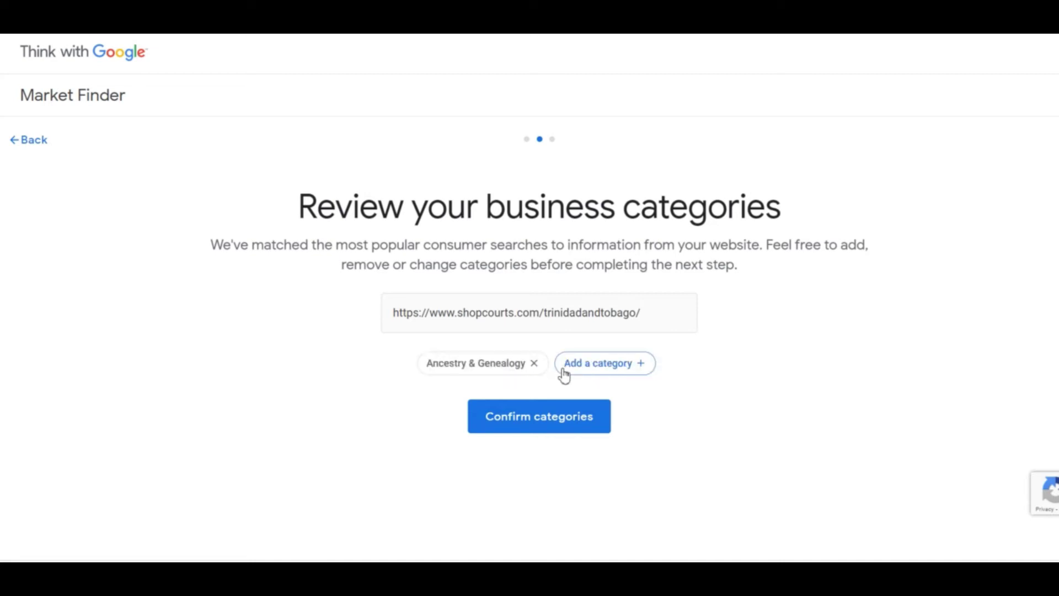
{"action": "left_click", "coordinate": [533, 364]}
{"action": "left_click", "coordinate": [524, 364]}
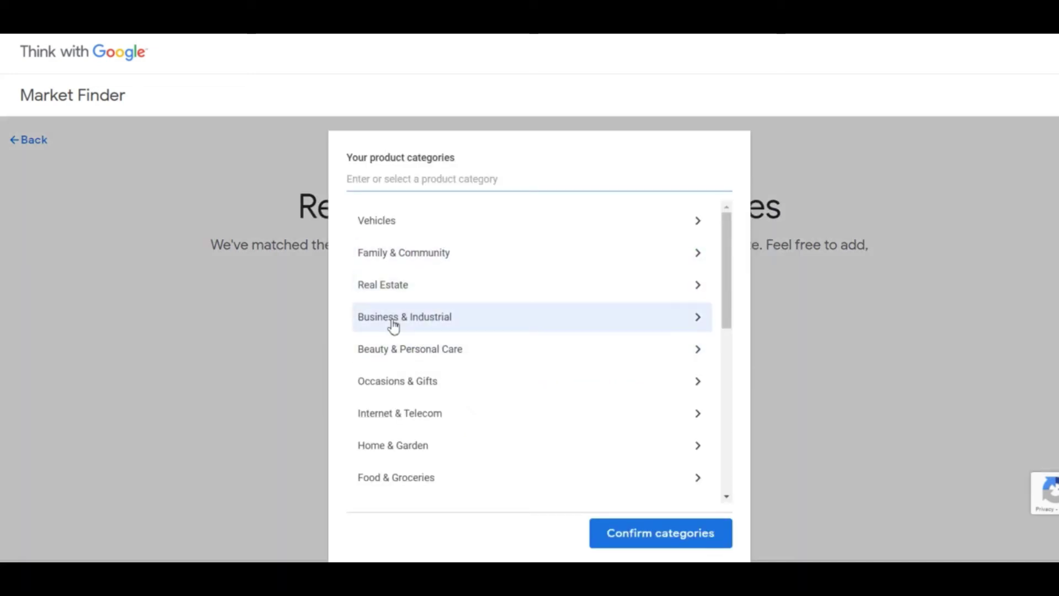
Under Home & Garden, add Home Storage & Organization, Home Appliances and Home Furniture
{"action": "scroll", "coordinate": [414, 377], "scroll_direction": "down", "scroll_amount": 2}
{"action": "left_click", "coordinate": [414, 376]}
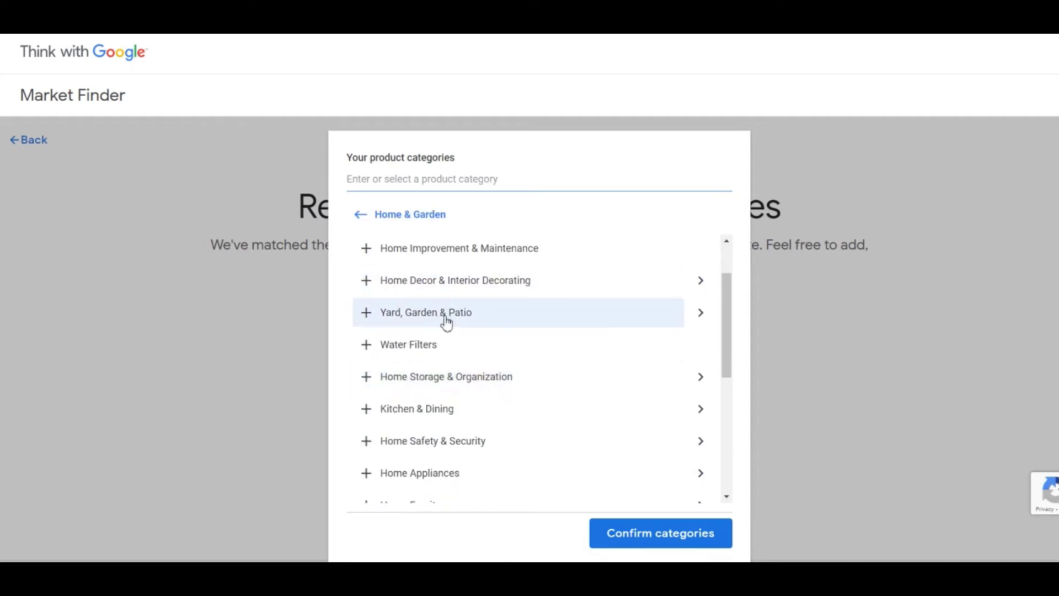
{"action": "scroll", "coordinate": [447, 331], "scroll_direction": "down", "scroll_amount": 2}
{"action": "scroll", "coordinate": [447, 319], "scroll_direction": "down", "scroll_amount": 2}
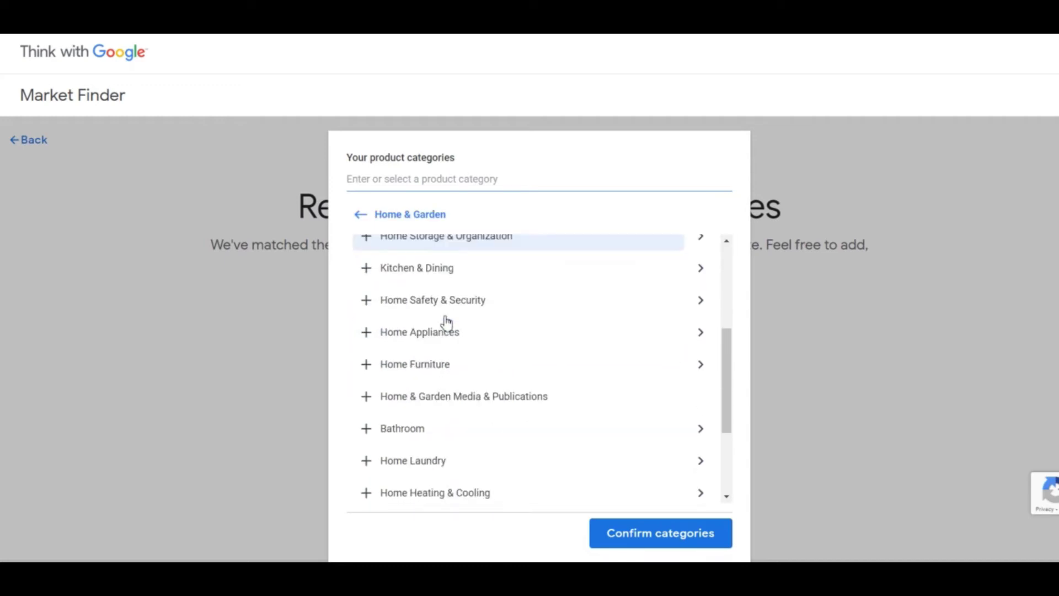
{"action": "left_click", "coordinate": [454, 246]}
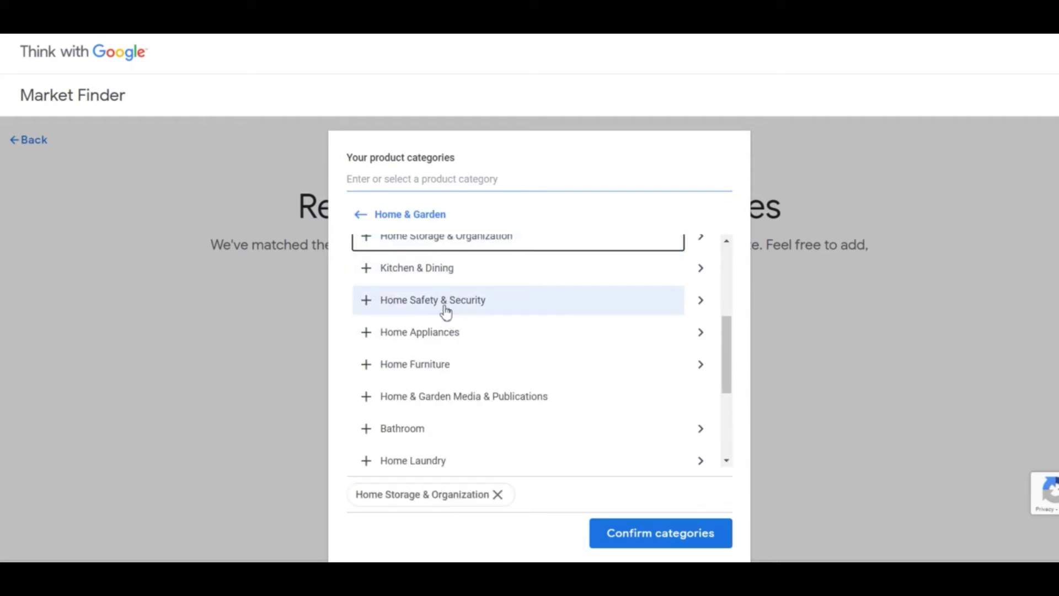
{"action": "left_click", "coordinate": [434, 335]}
{"action": "left_click", "coordinate": [425, 364]}
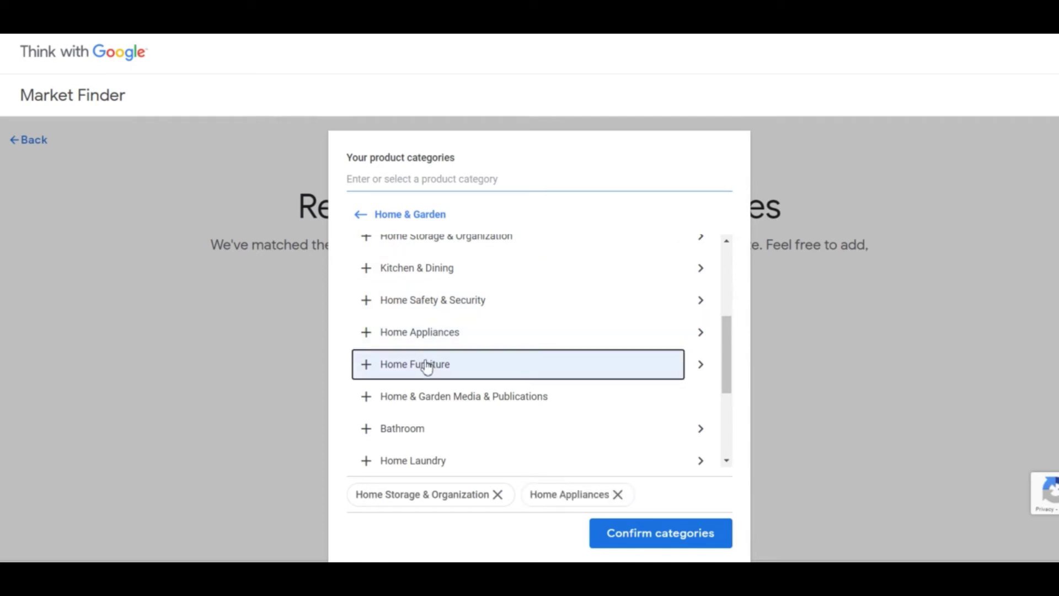
Search 'tel', add Televisions, then confirm the four categories to get recommended markets
{"action": "scroll", "coordinate": [452, 362], "scroll_direction": "down", "scroll_amount": 2}
{"action": "left_click", "coordinate": [476, 178]}
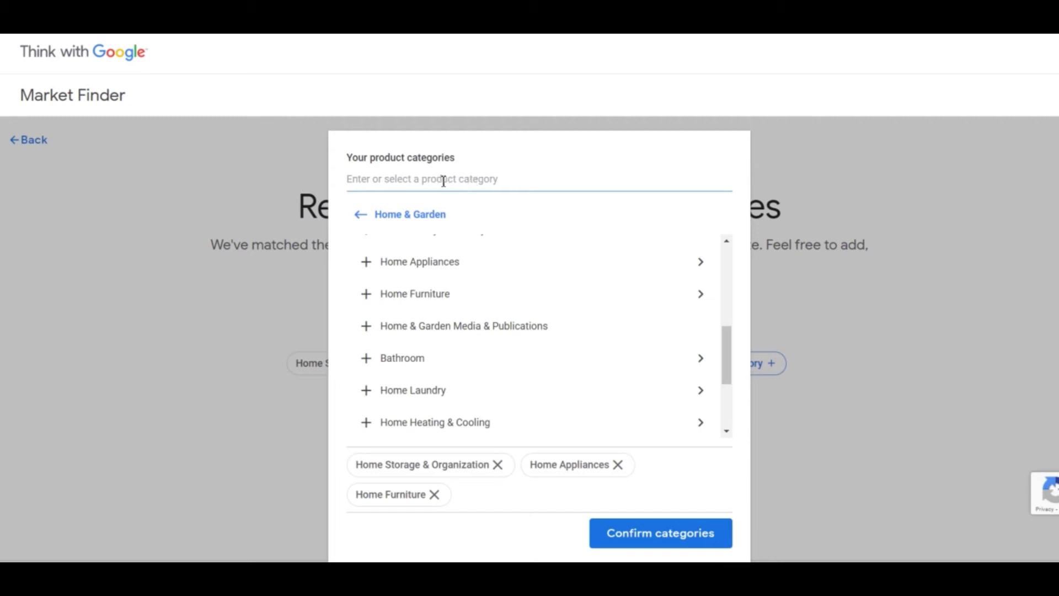
{"action": "type", "text": "tel"}
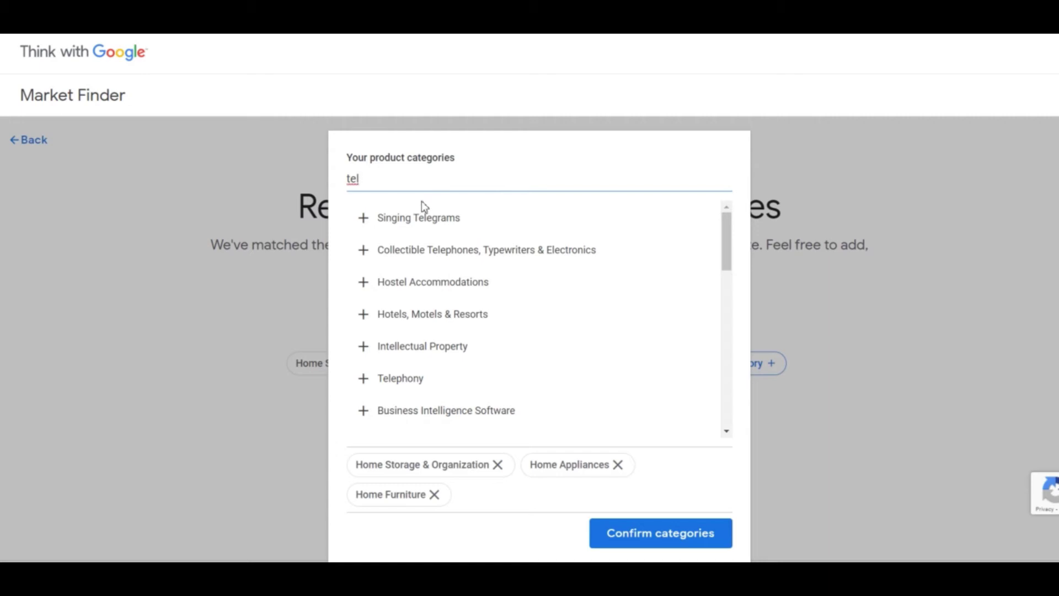
{"action": "scroll", "coordinate": [438, 237], "scroll_direction": "down", "scroll_amount": 4}
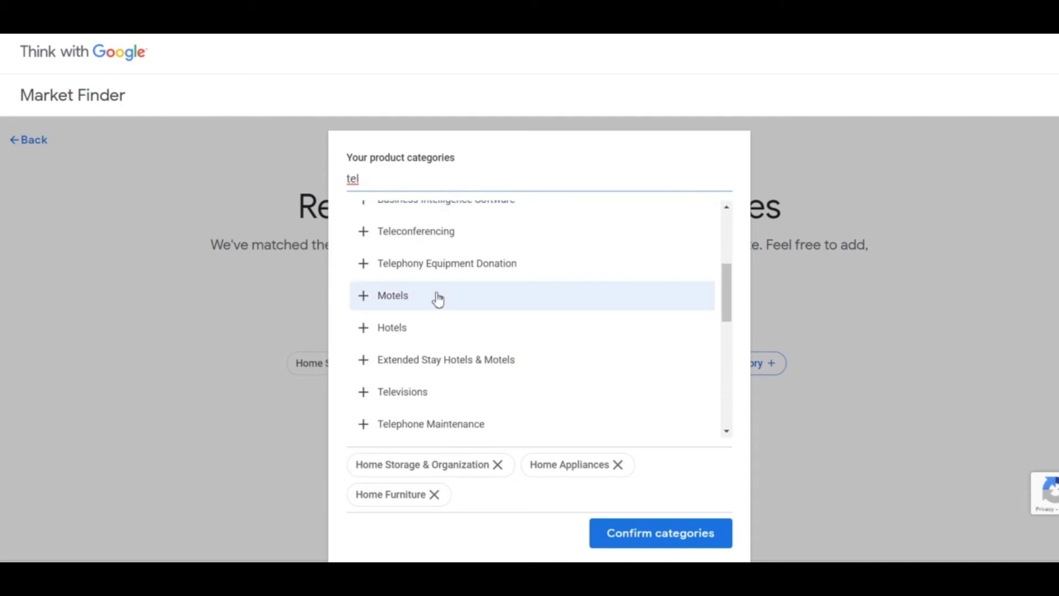
{"action": "scroll", "coordinate": [437, 299], "scroll_direction": "down", "scroll_amount": 2}
{"action": "left_click", "coordinate": [420, 329]}
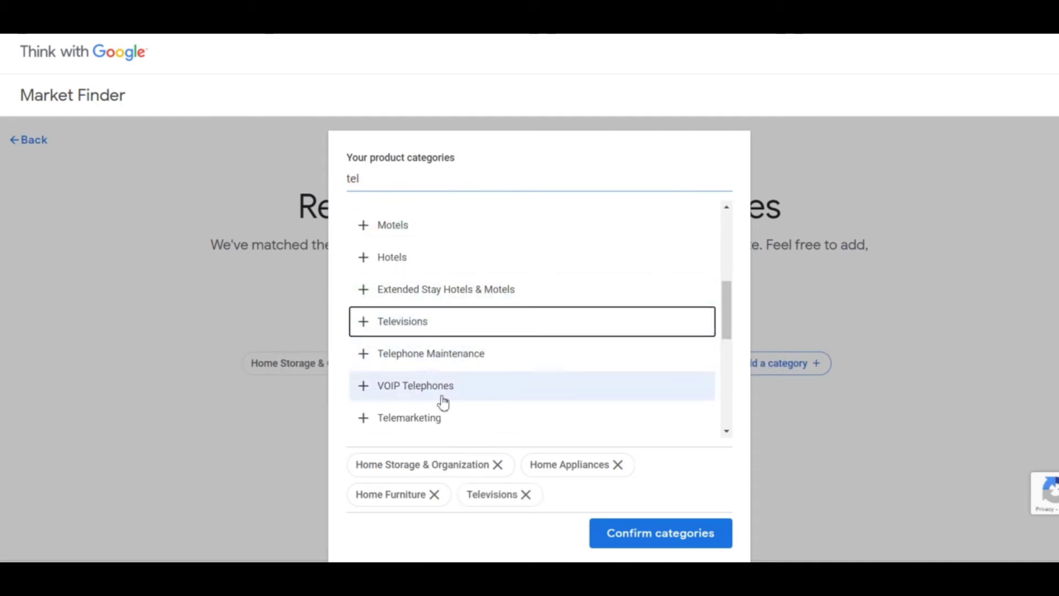
{"action": "left_click", "coordinate": [624, 538]}
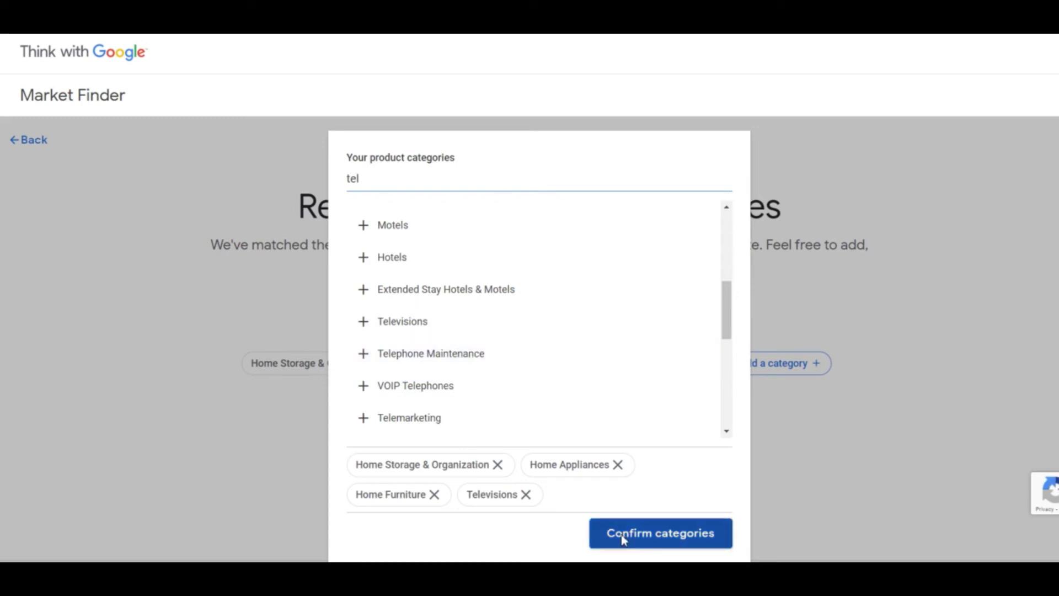
{"action": "left_click", "coordinate": [539, 428]}
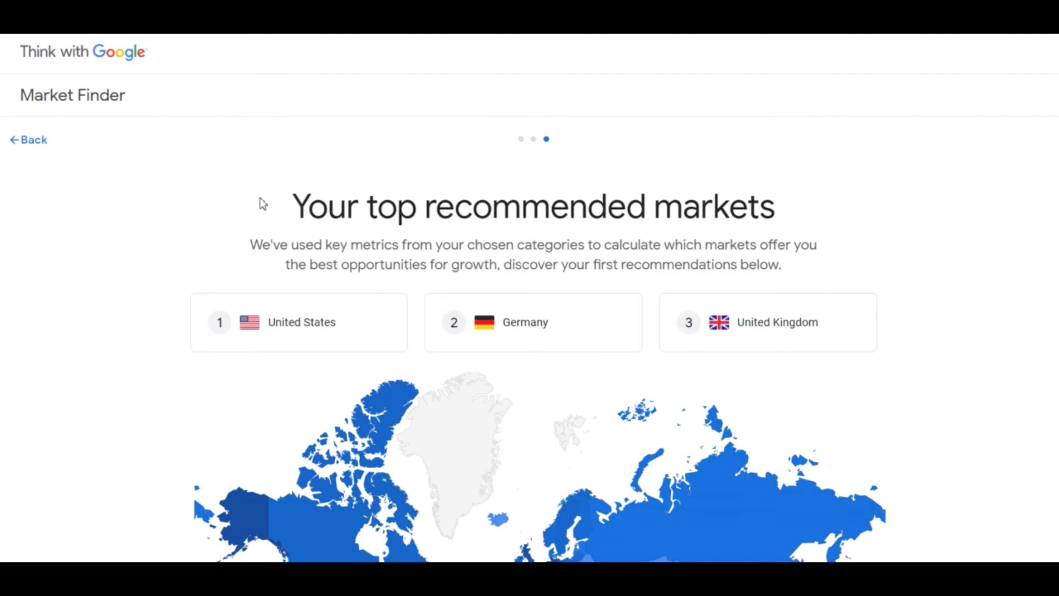
{"action": "scroll", "coordinate": [266, 207], "scroll_direction": "down", "scroll_amount": 1}
{"action": "left_click", "coordinate": [298, 270]}
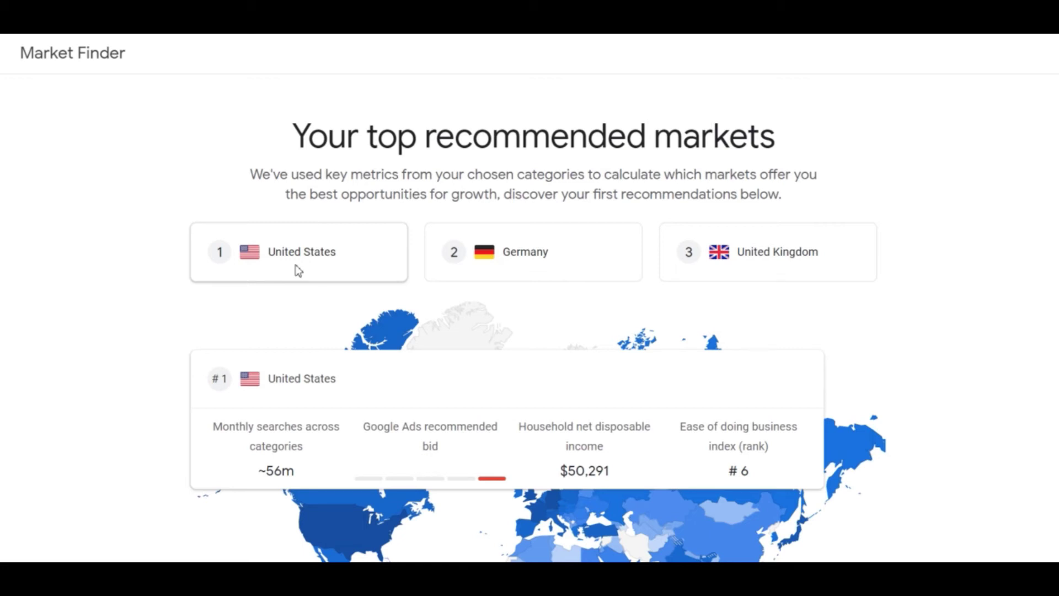
{"action": "left_click", "coordinate": [448, 252]}
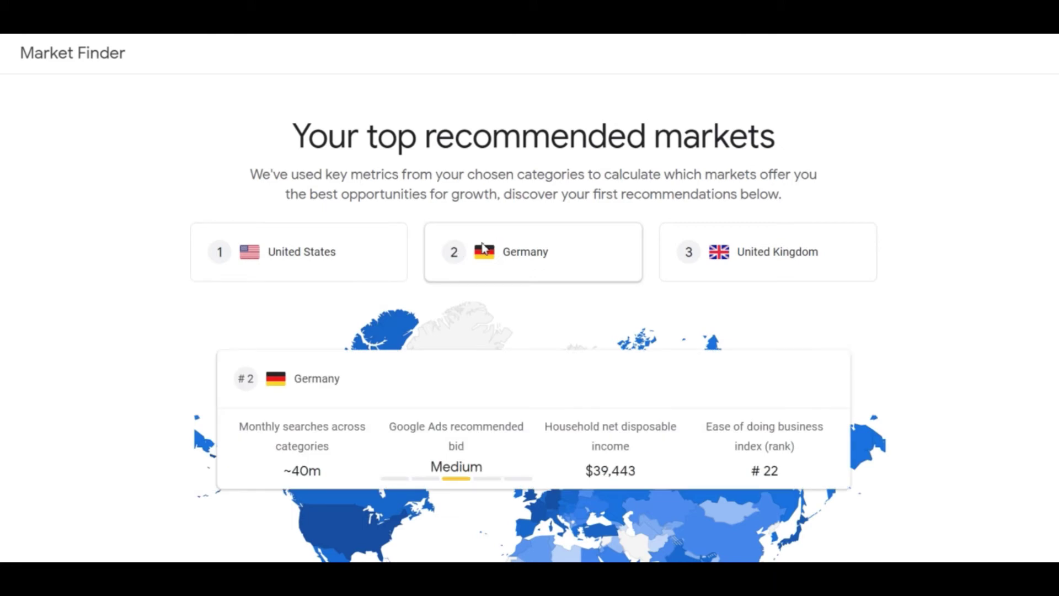
{"action": "left_click", "coordinate": [354, 251]}
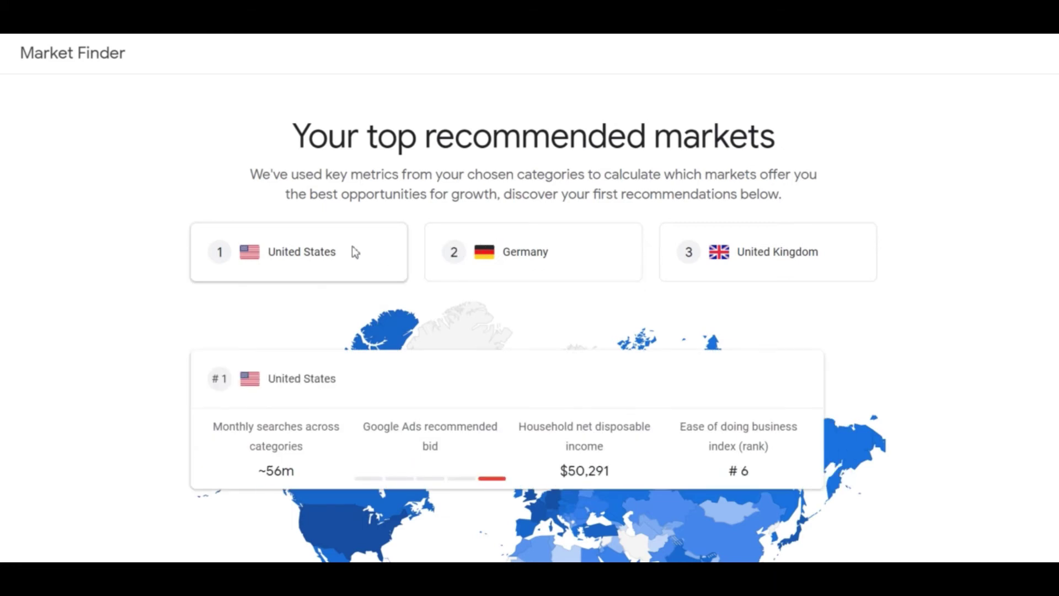
{"action": "left_click", "coordinate": [609, 254]}
{"action": "left_click", "coordinate": [744, 265]}
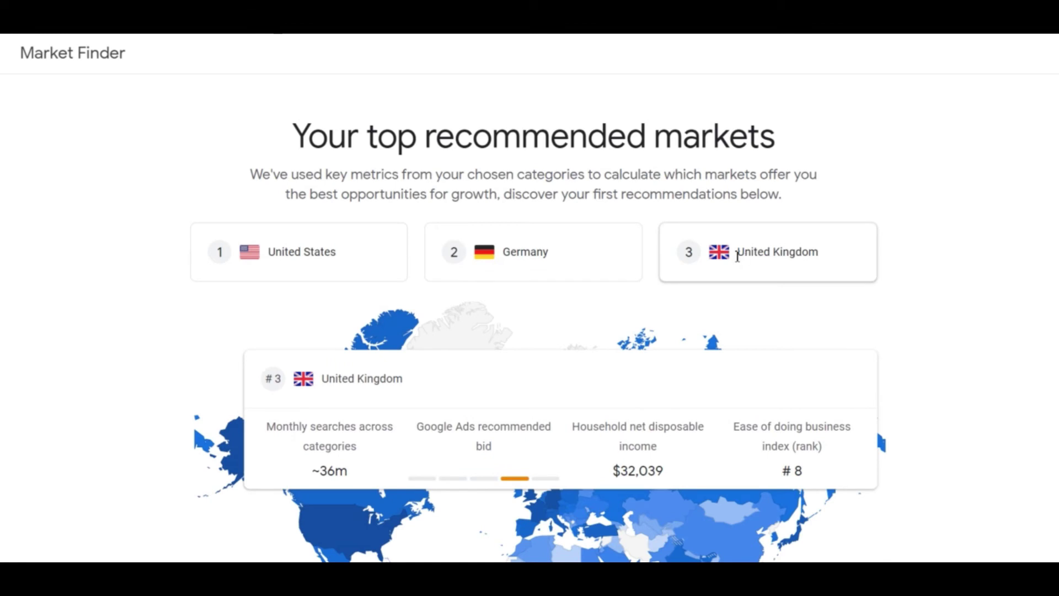
{"action": "left_click", "coordinate": [551, 246]}
{"action": "left_click", "coordinate": [327, 253]}
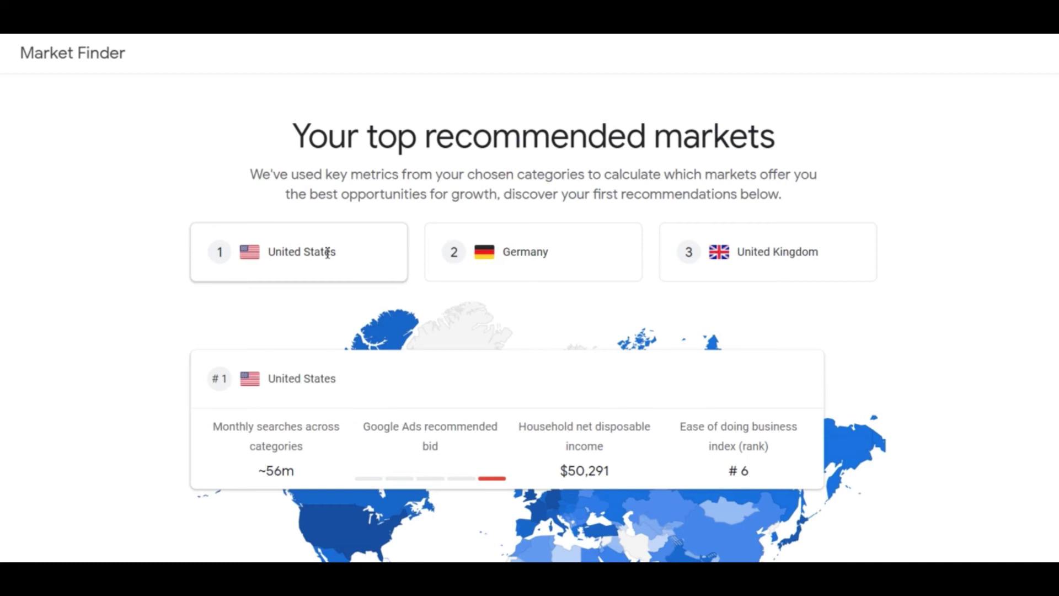
{"action": "left_click", "coordinate": [478, 255]}
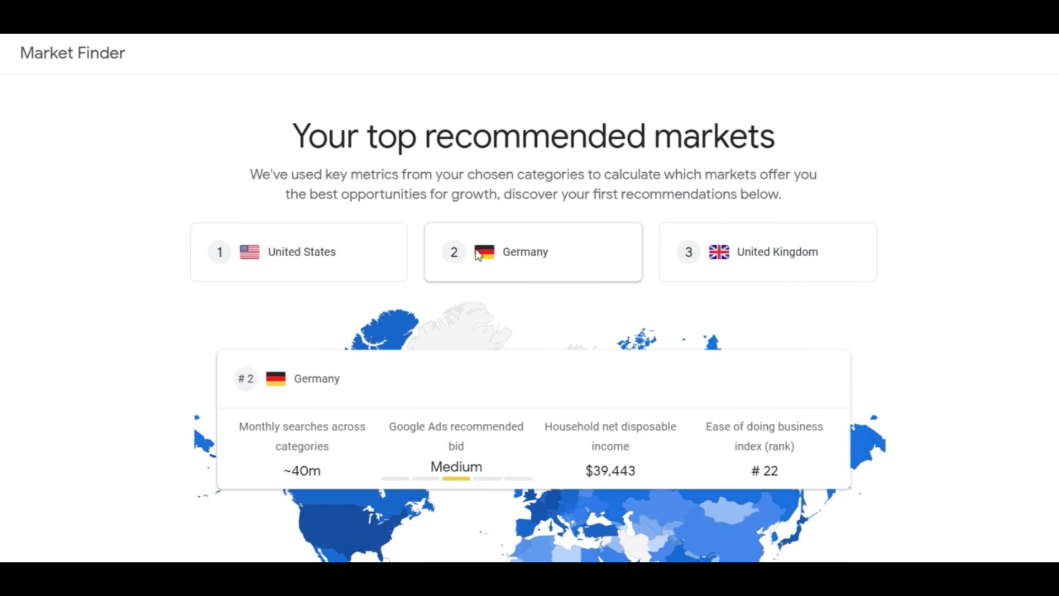
{"action": "left_click", "coordinate": [703, 255]}
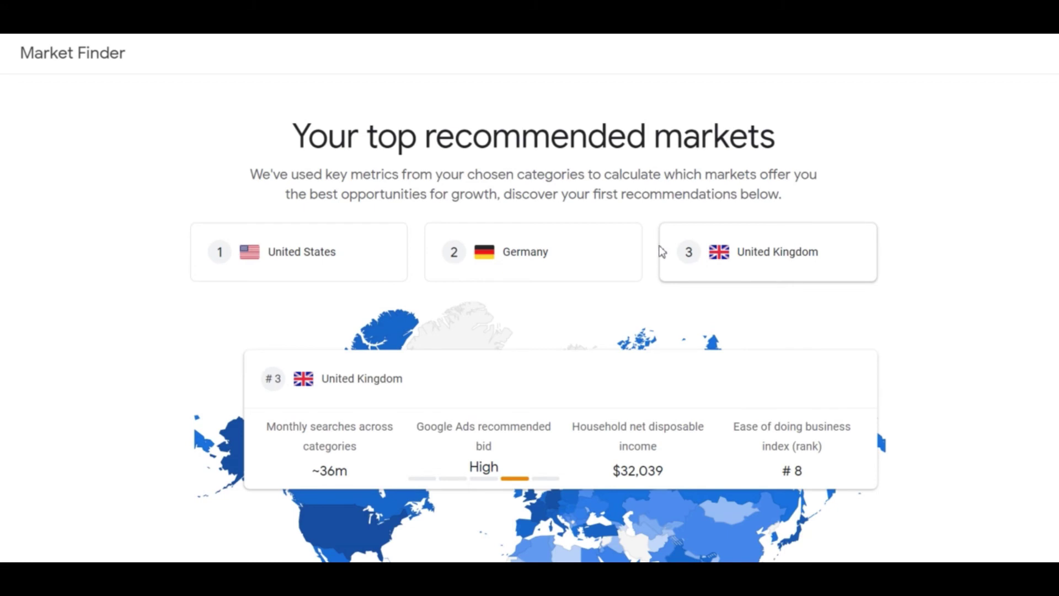
{"action": "mouse_move", "coordinate": [538, 267]}
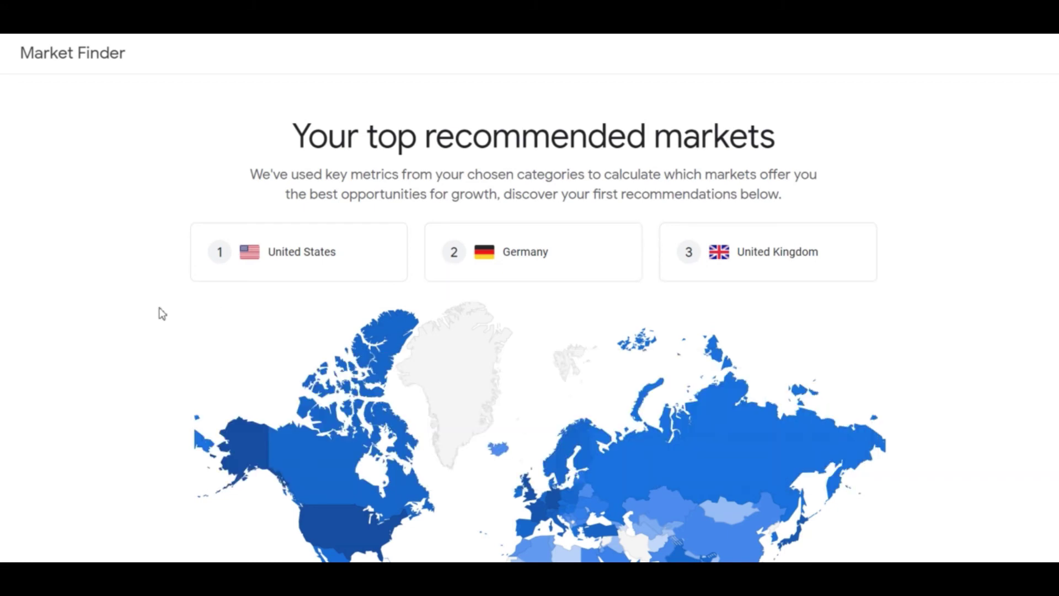
{"action": "scroll", "coordinate": [160, 309], "scroll_direction": "down", "scroll_amount": 3}
Scroll past the world map of market rankings down to the Complete your profile form
{"action": "mouse_move", "coordinate": [351, 328]}
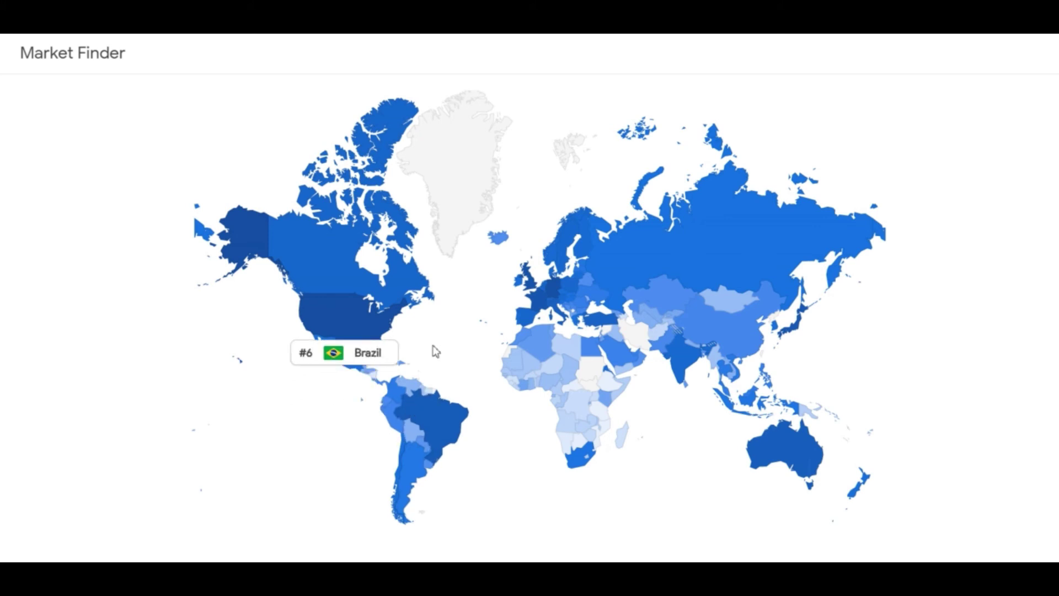
{"action": "scroll", "coordinate": [352, 318], "scroll_direction": "up", "scroll_amount": 3}
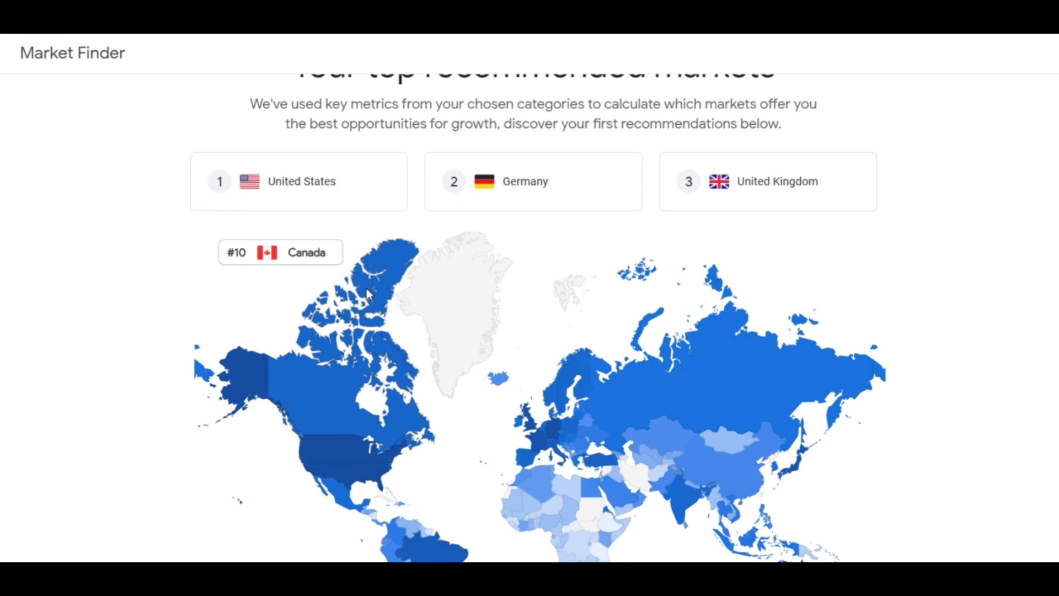
{"action": "scroll", "coordinate": [367, 290], "scroll_direction": "down", "scroll_amount": 5}
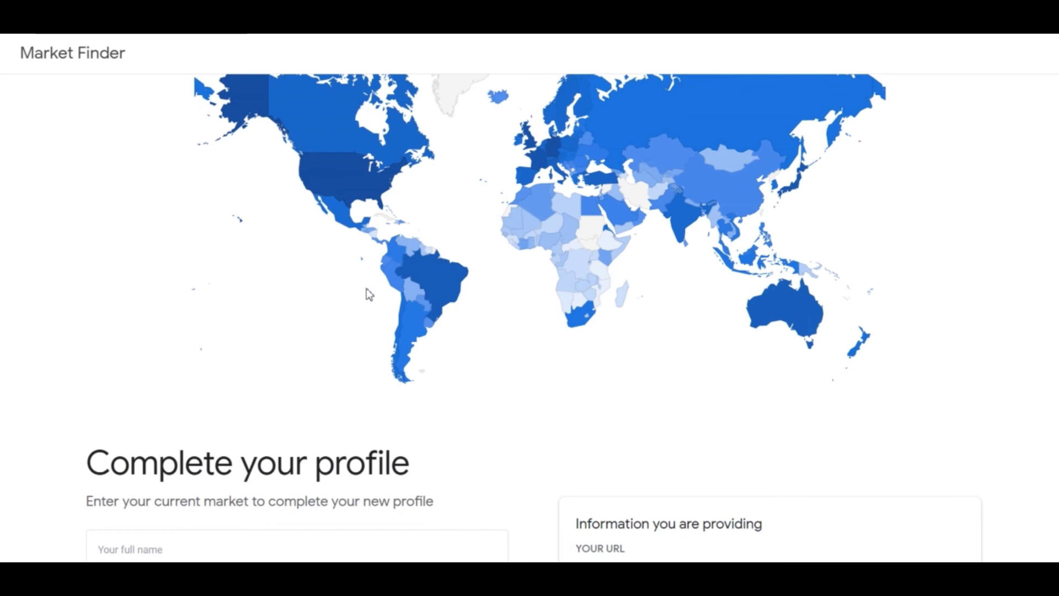
Scroll through the profile form showing Trinidad and Tobago as domestic market, then back to the recommended markets
{"action": "scroll", "coordinate": [367, 293], "scroll_direction": "down", "scroll_amount": 1}
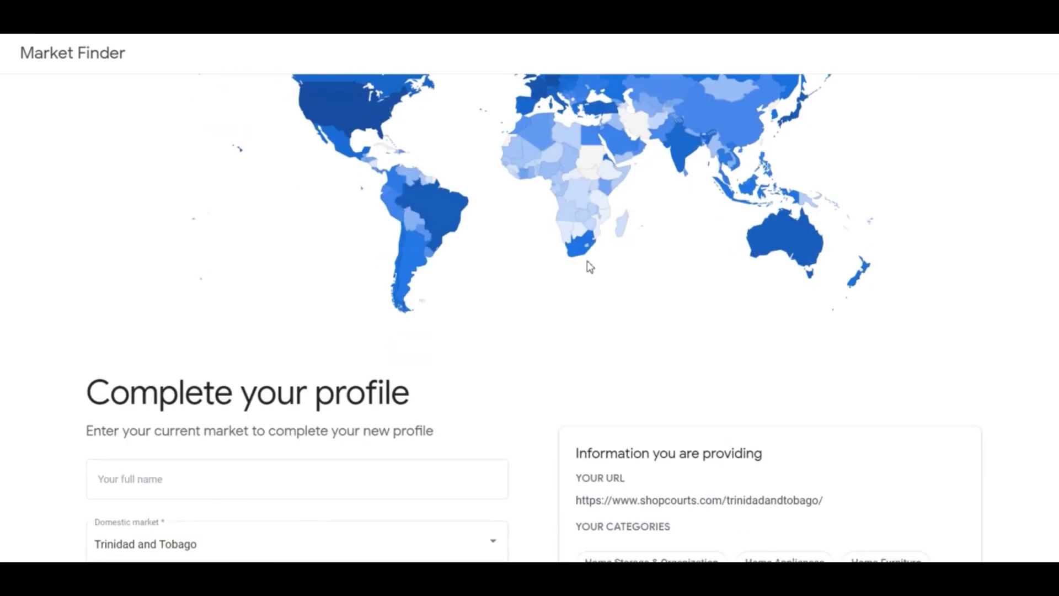
{"action": "mouse_move", "coordinate": [765, 244]}
{"action": "scroll", "coordinate": [386, 263], "scroll_direction": "down", "scroll_amount": 2}
{"action": "scroll", "coordinate": [199, 312], "scroll_direction": "down", "scroll_amount": 2}
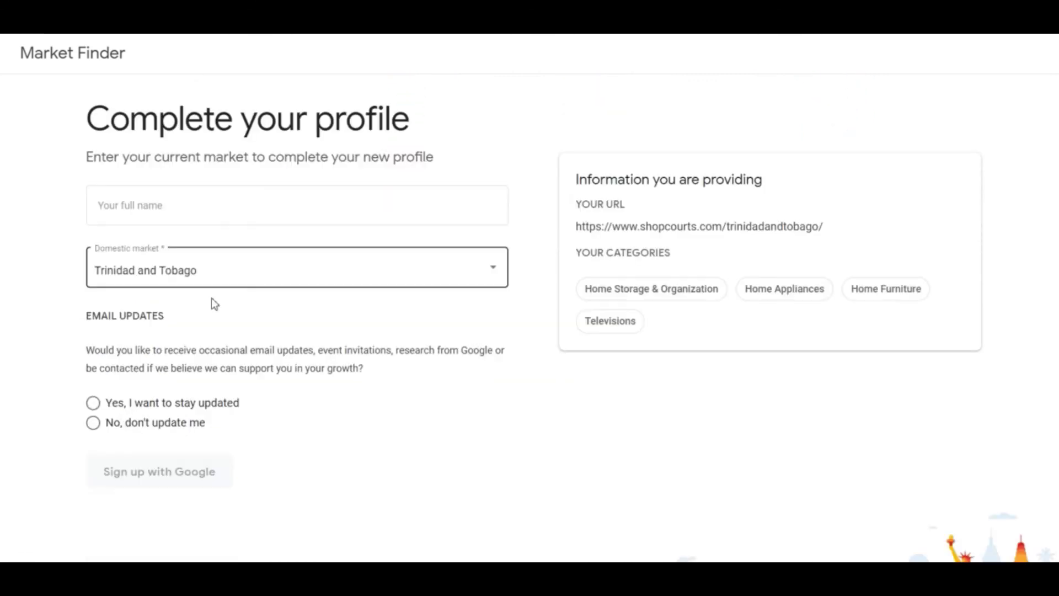
{"action": "scroll", "coordinate": [237, 265], "scroll_direction": "up", "scroll_amount": 1}
{"action": "scroll", "coordinate": [257, 256], "scroll_direction": "down", "scroll_amount": 2}
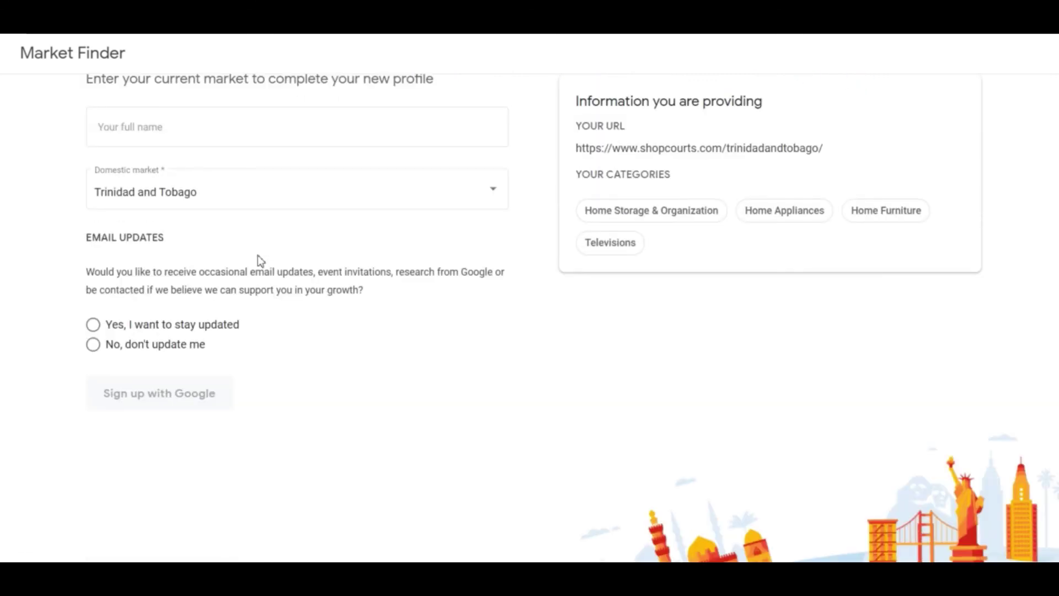
{"action": "scroll", "coordinate": [263, 309], "scroll_direction": "up", "scroll_amount": 2}
{"action": "scroll", "coordinate": [263, 319], "scroll_direction": "up", "scroll_amount": 6}
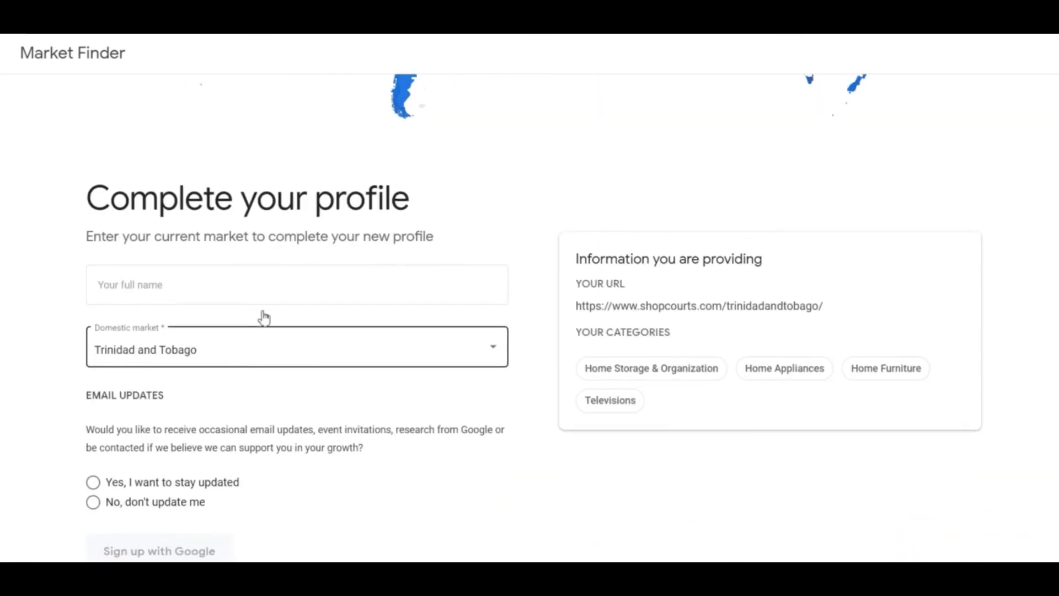
{"action": "scroll", "coordinate": [264, 317], "scroll_direction": "up", "scroll_amount": 5}
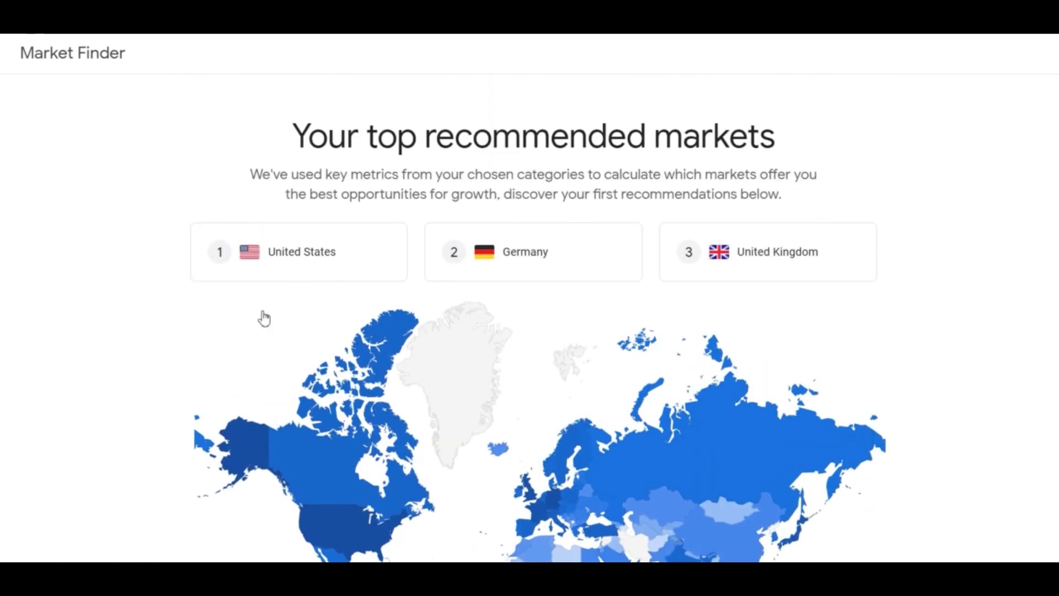
{"action": "mouse_move", "coordinate": [262, 310]}
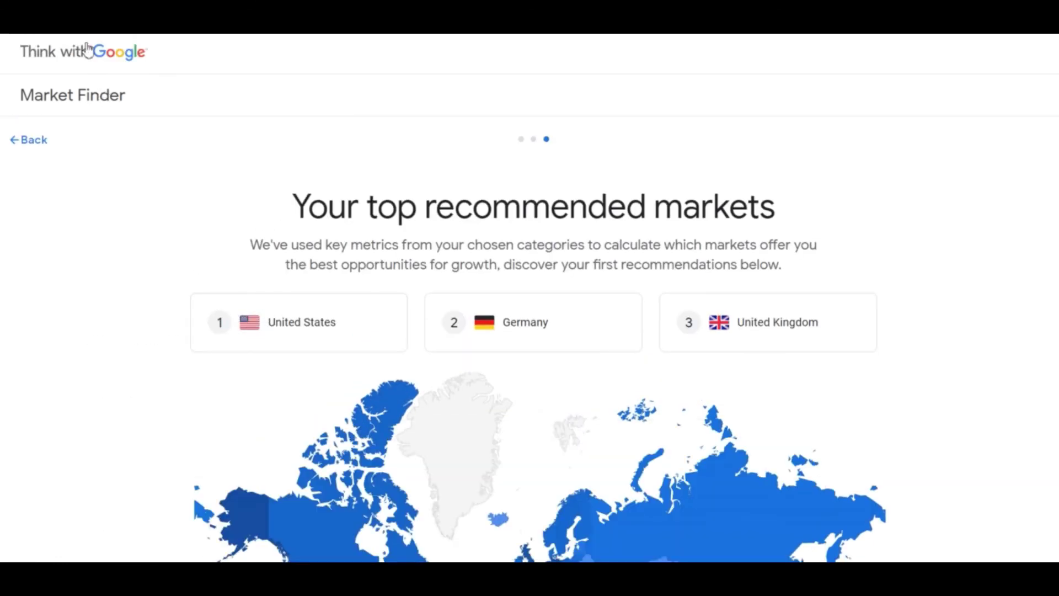